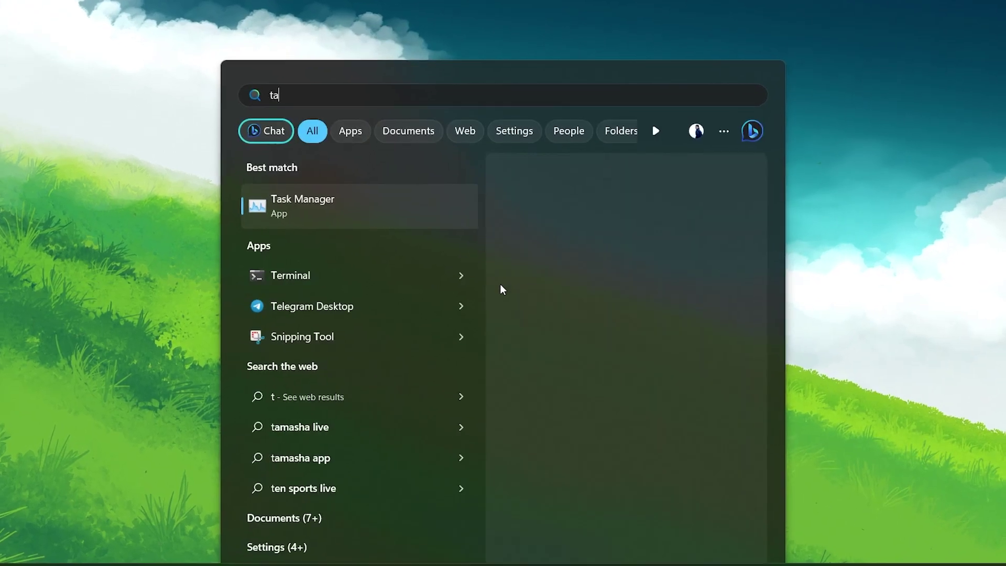
{"action": "type", "text": "sk manag"}
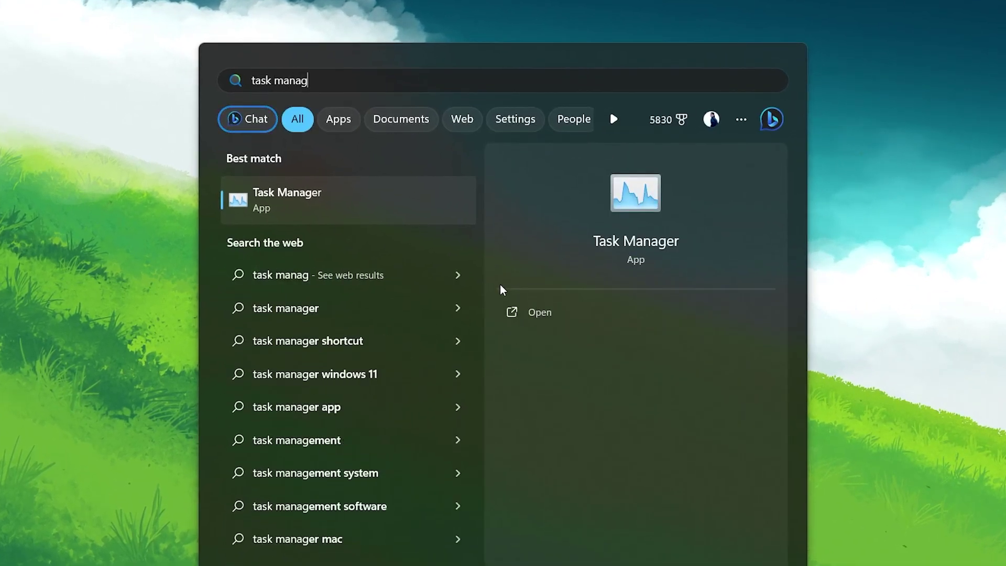
{"action": "type", "text": "er"}
Step: Launch Task Manager and show the Performance Memory page (7.4 GB in use, 7.6 GB cached)
{"action": "key", "text": "Return"}
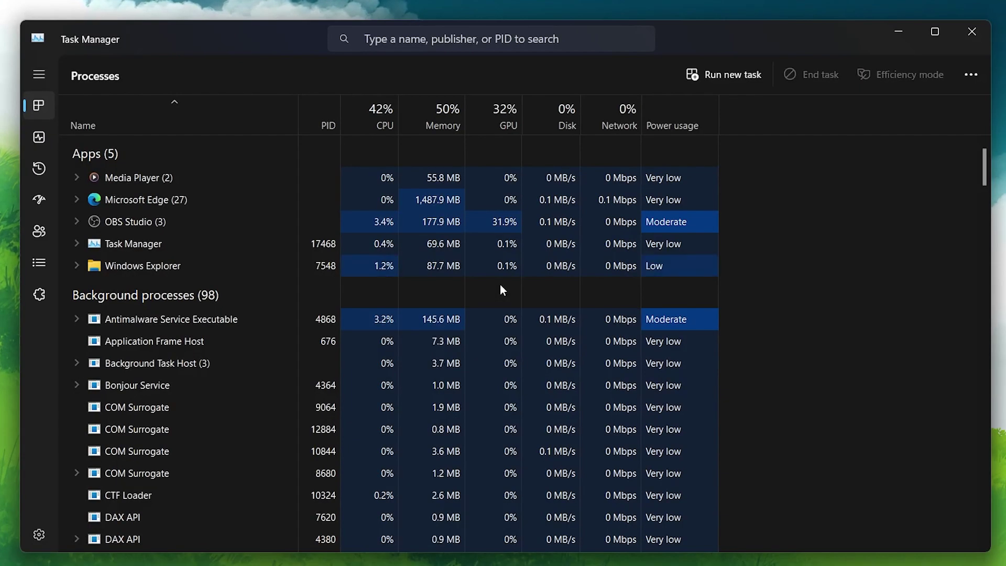
{"action": "left_click", "coordinate": [40, 137]}
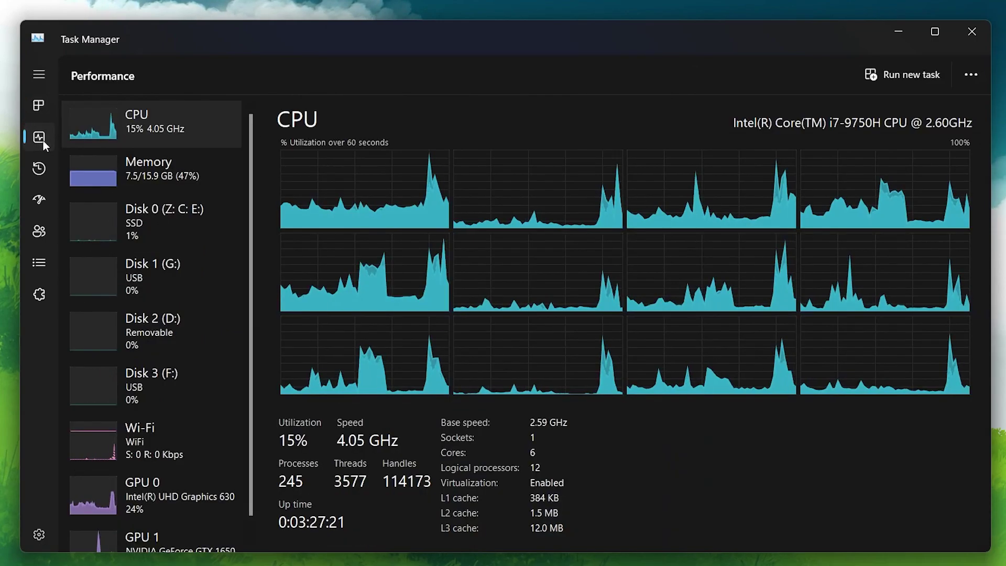
{"action": "left_click", "coordinate": [136, 172]}
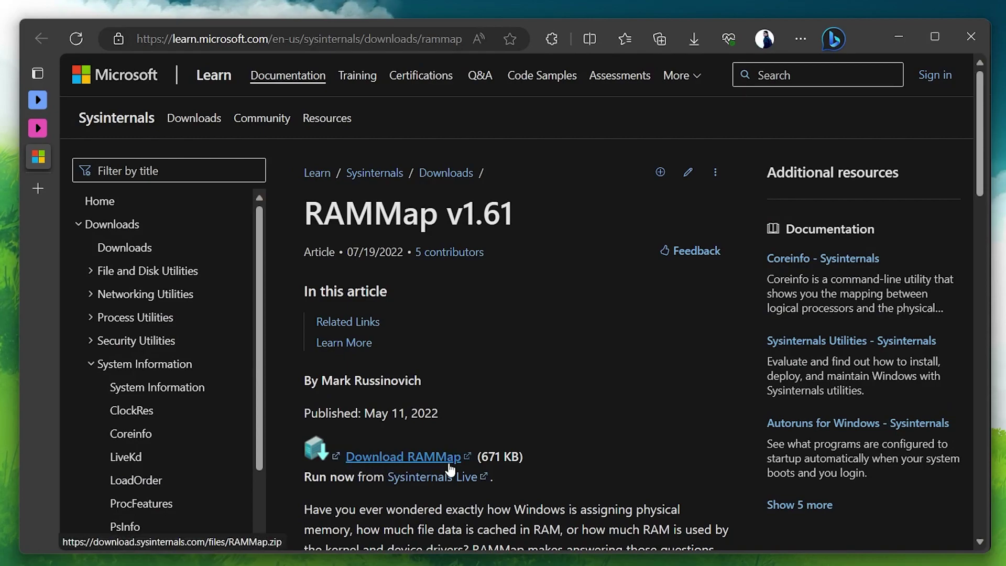
Step: Open the downloaded RAMMap.zip from Edge's recent downloads list
{"action": "left_click", "coordinate": [692, 41]}
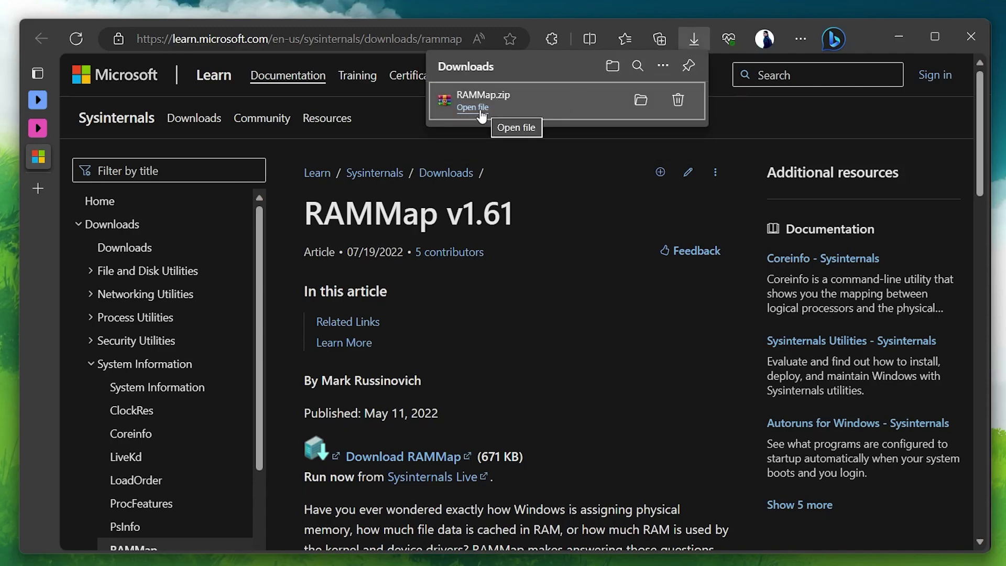
{"action": "left_click", "coordinate": [473, 107]}
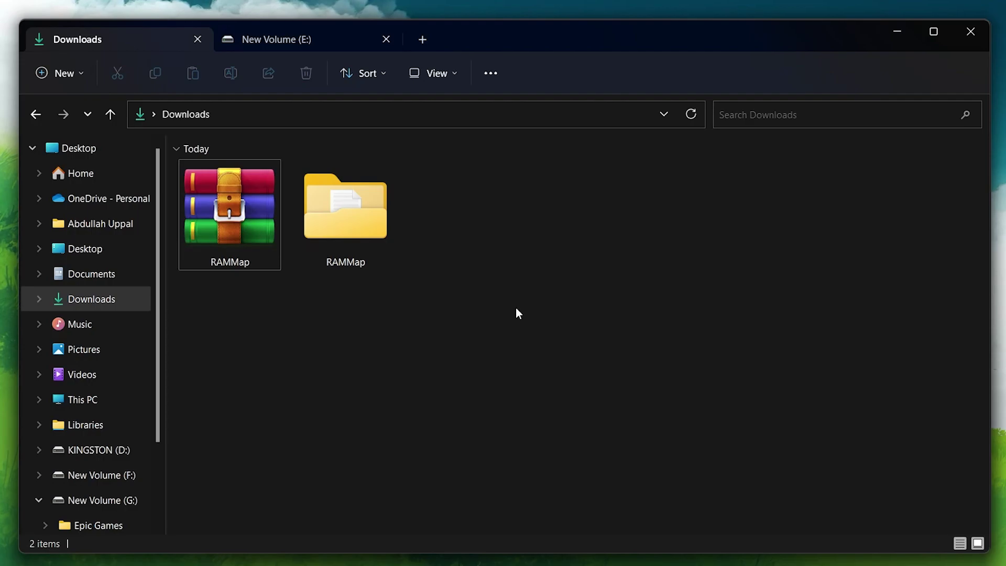
{"action": "right_click", "coordinate": [219, 212]}
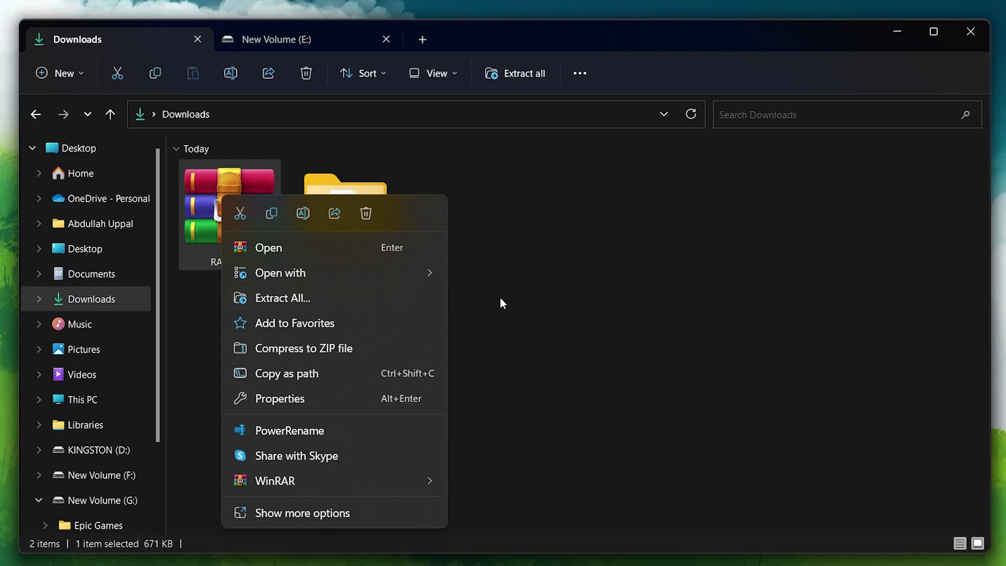
{"action": "left_click", "coordinate": [547, 317]}
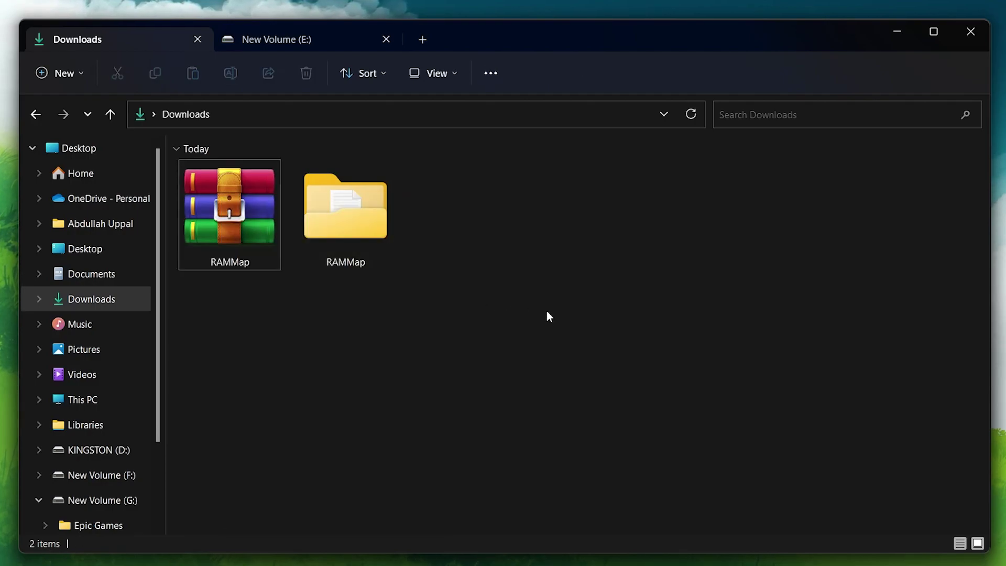
Step: Run RAMMap.exe from the extracted RAMMap folder as administrator
{"action": "double_click", "coordinate": [345, 219]}
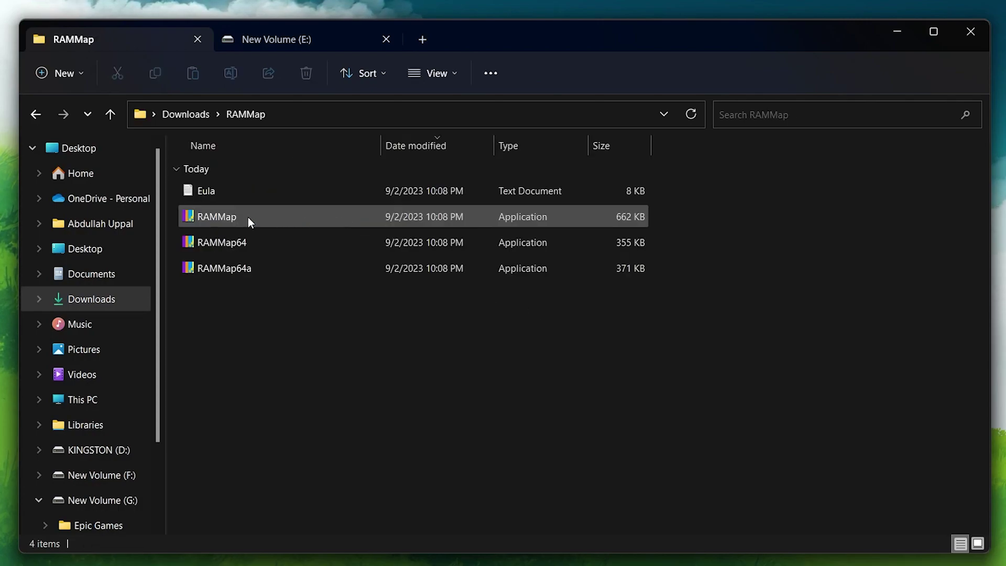
{"action": "mouse_move", "coordinate": [217, 217]}
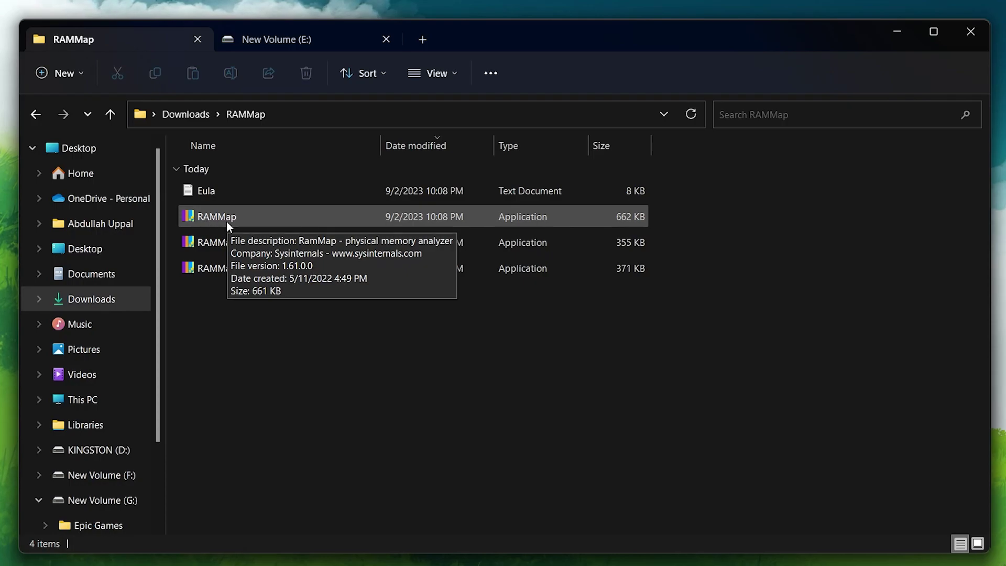
{"action": "right_click", "coordinate": [202, 213]}
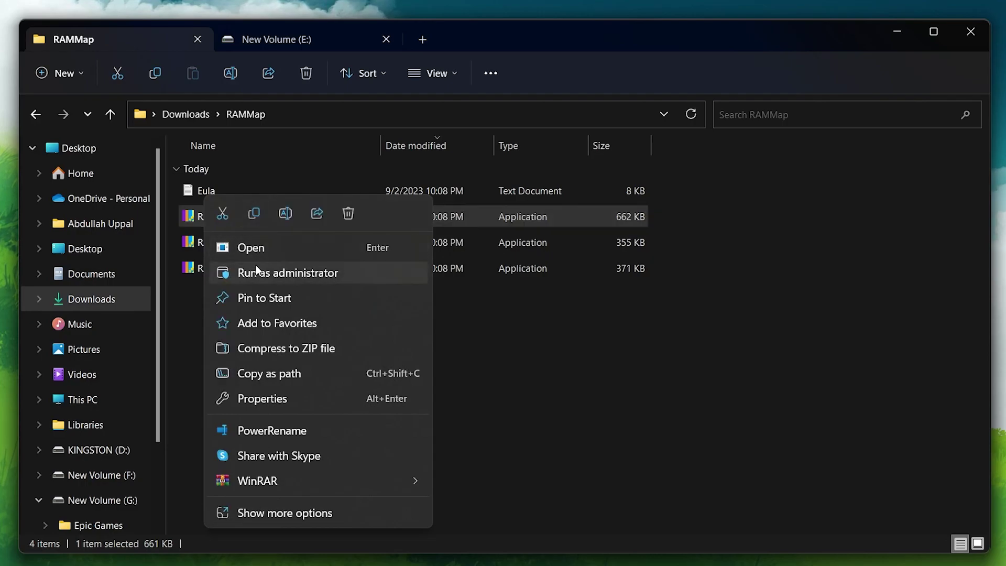
{"action": "left_click", "coordinate": [255, 268]}
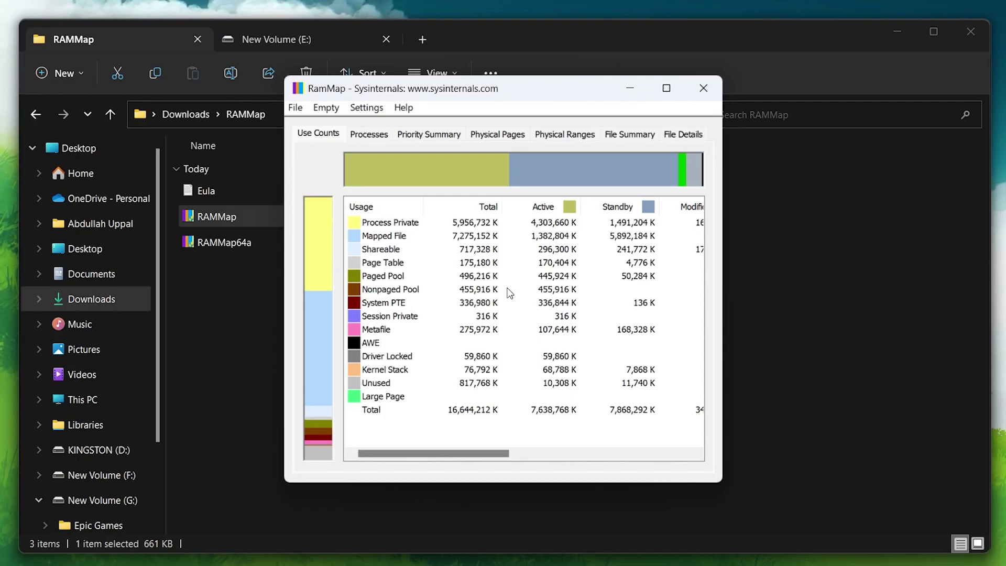
Step: Empty the standby list from RAMMap's Empty menu
{"action": "left_click", "coordinate": [323, 115]}
{"action": "left_click", "coordinate": [334, 118]}
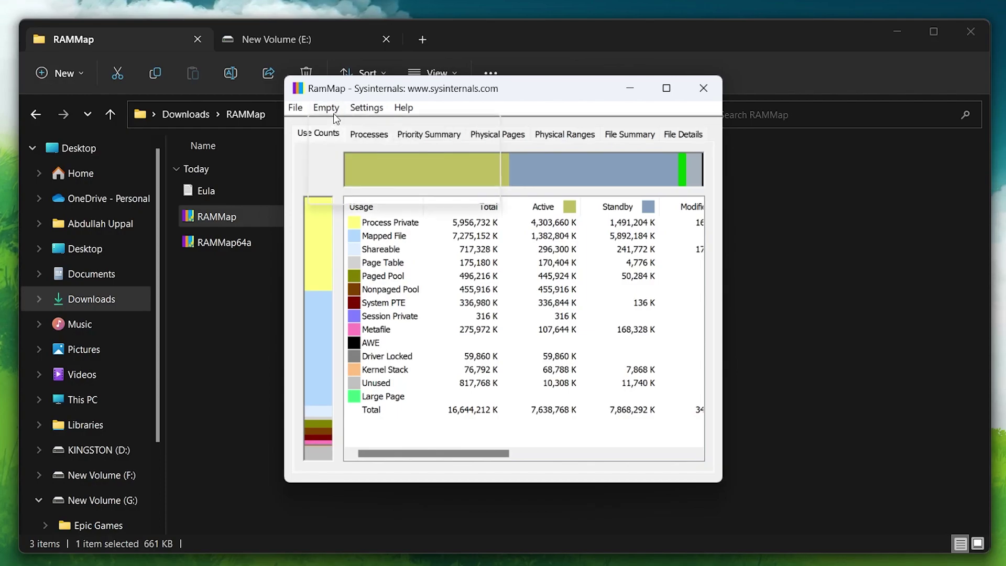
{"action": "left_click", "coordinate": [352, 182]}
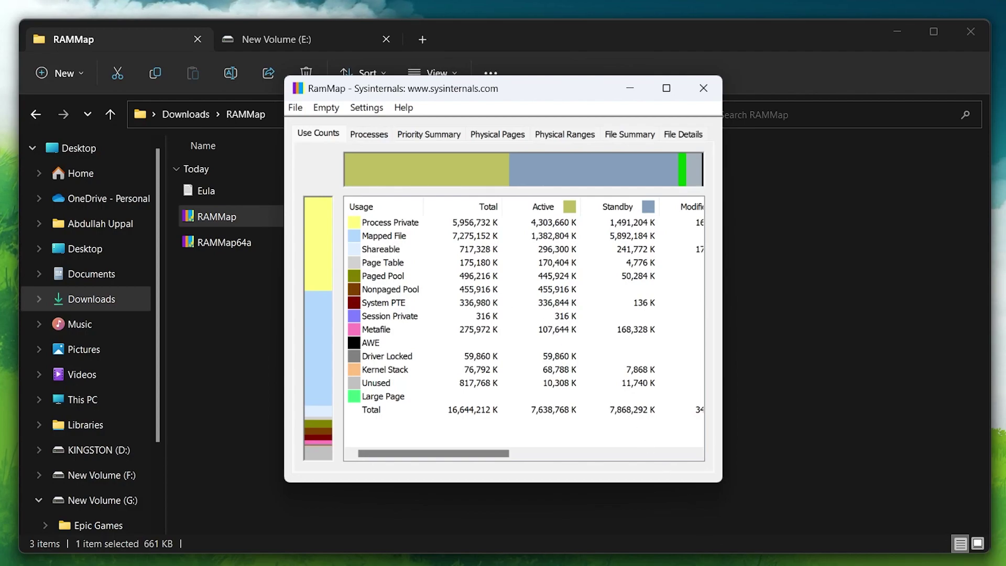
Step: Return to Task Manager's Memory page showing cached memory down to about 247 MB
{"action": "left_click", "coordinate": [795, 519]}
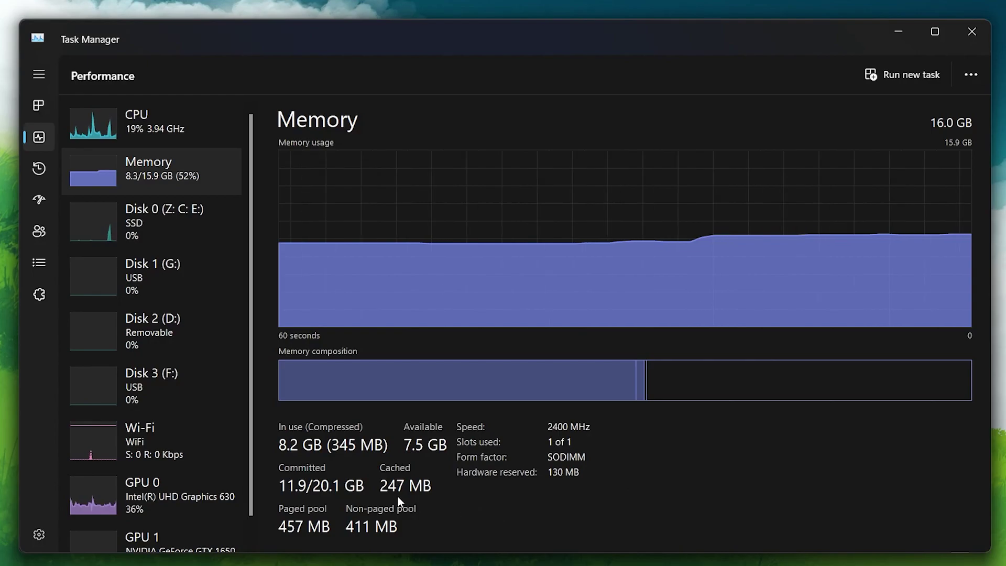